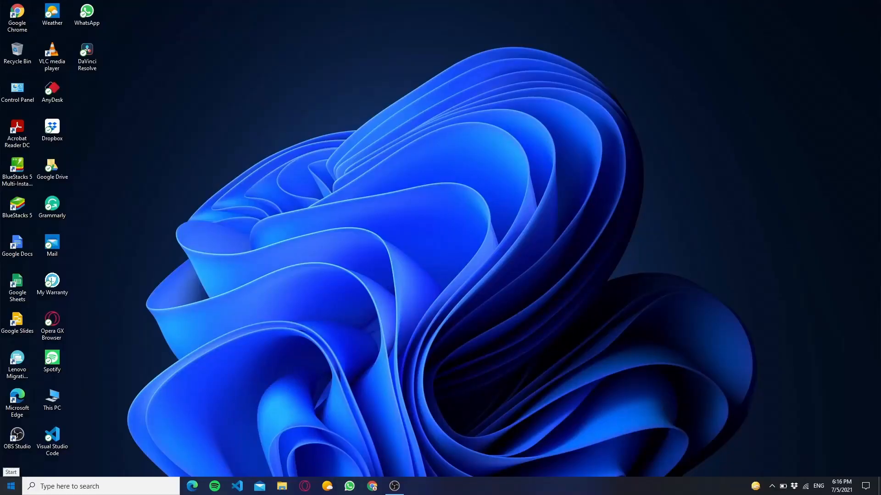
# Navigate from Start through Settings and Update & Security to the Windows Insider Programme page.
pyautogui.click(10, 487)
pyautogui.click(12, 444)
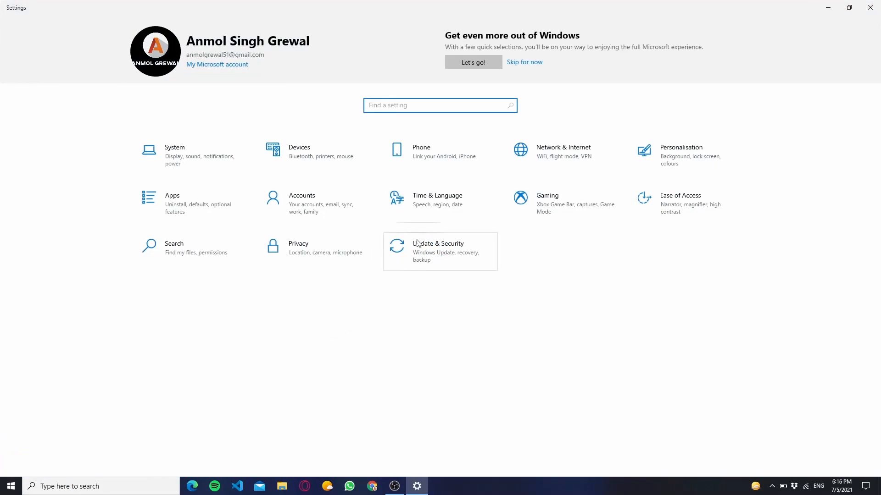
pyautogui.click(418, 244)
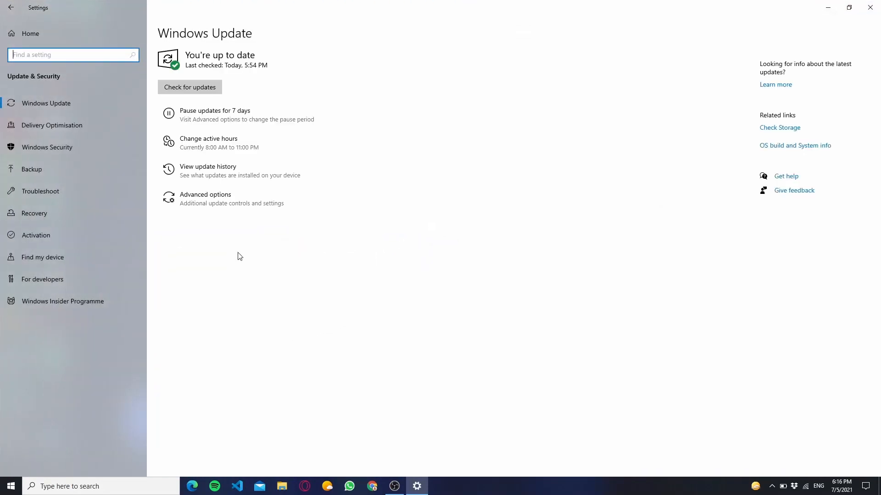
pyautogui.click(68, 299)
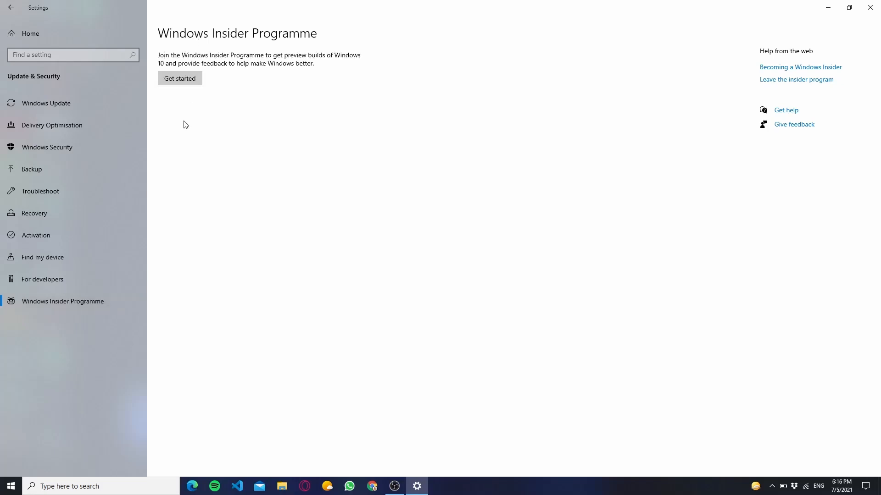
# Begin Insider sign-up and link the existing Microsoft account to the programme.
pyautogui.click(174, 74)
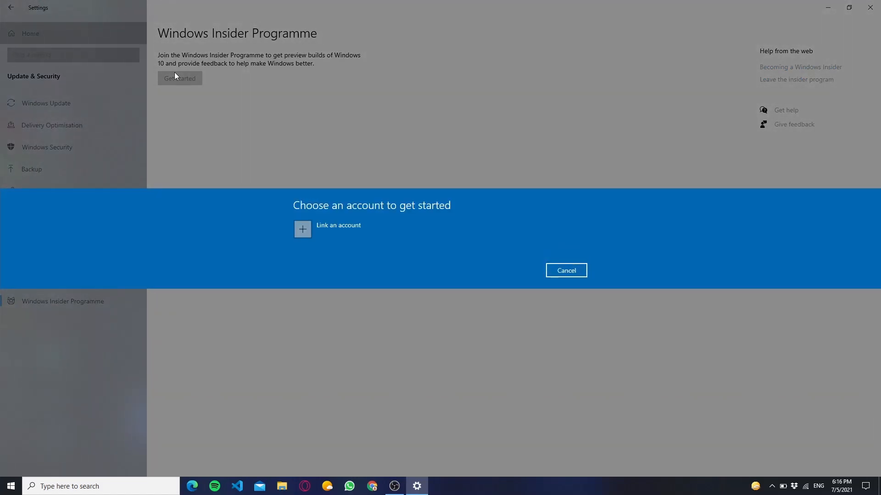
pyautogui.click(317, 241)
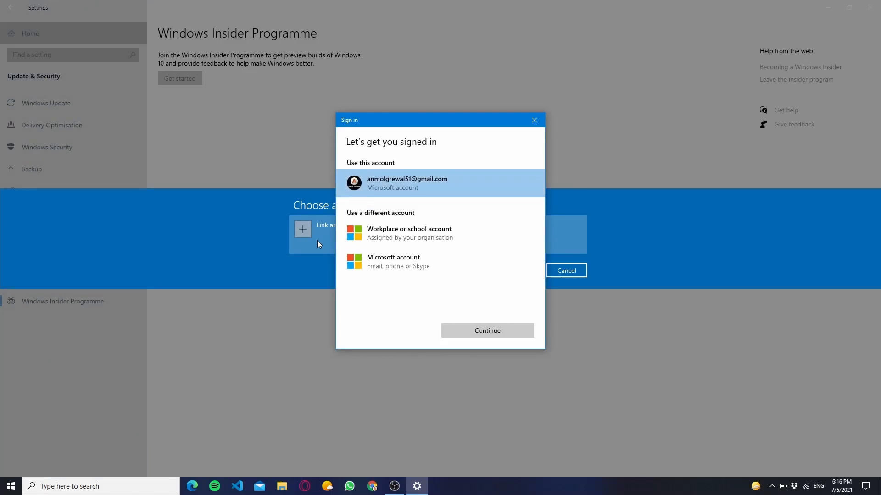
pyautogui.click(482, 332)
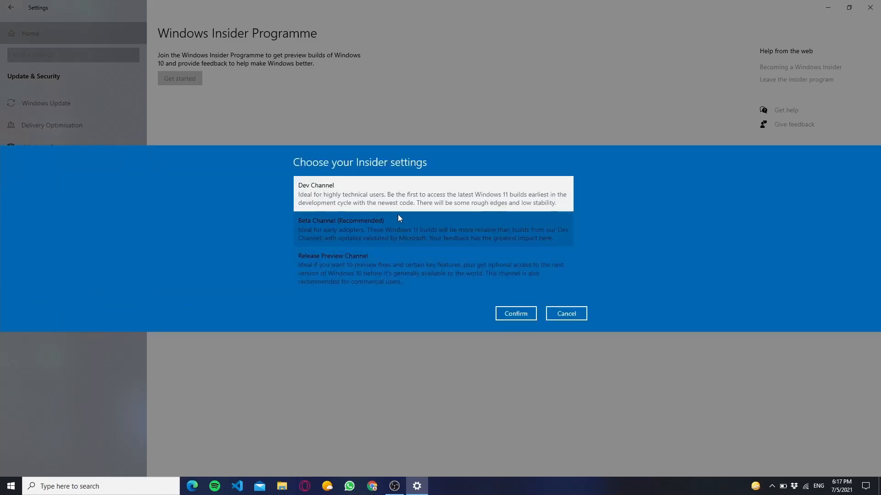
# Choose the Dev Channel, accept the programme terms and postpone the restart.
pyautogui.click(515, 313)
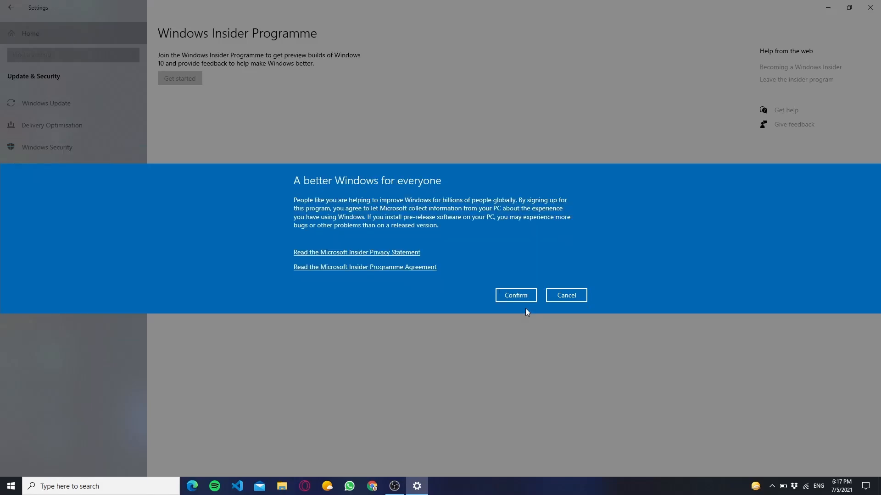
pyautogui.click(520, 297)
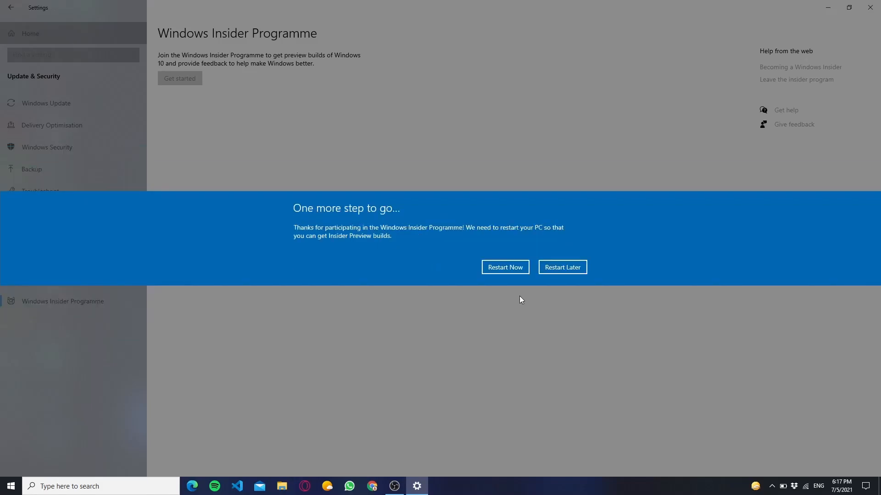
pyautogui.click(562, 267)
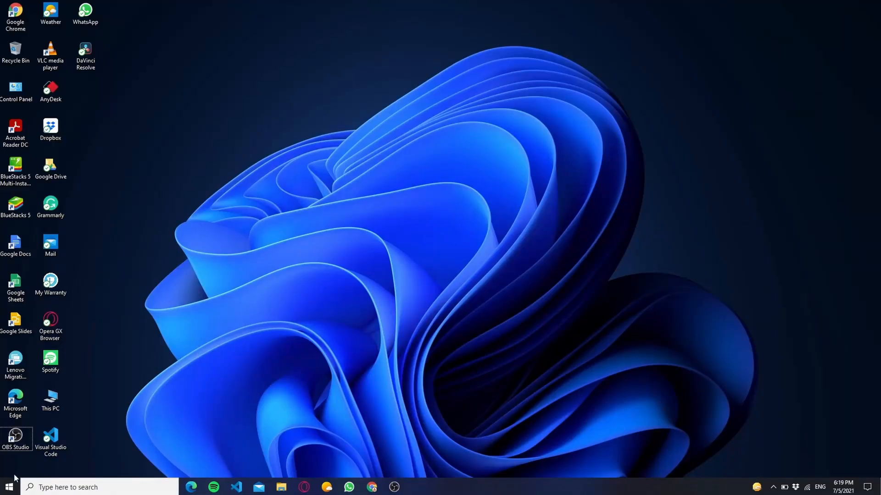
# Reopen Settings > Update & Security and view the Insider Programme page confirming Dev Channel enrolment.
pyautogui.click(9, 486)
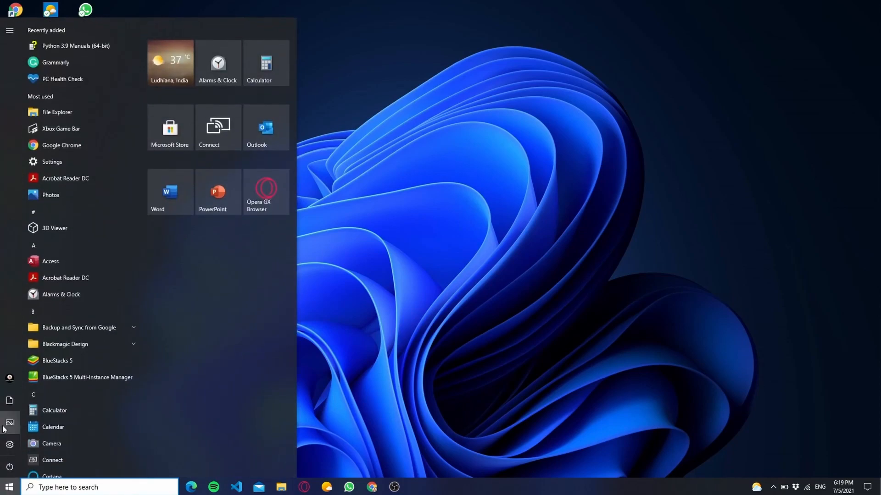
pyautogui.click(10, 446)
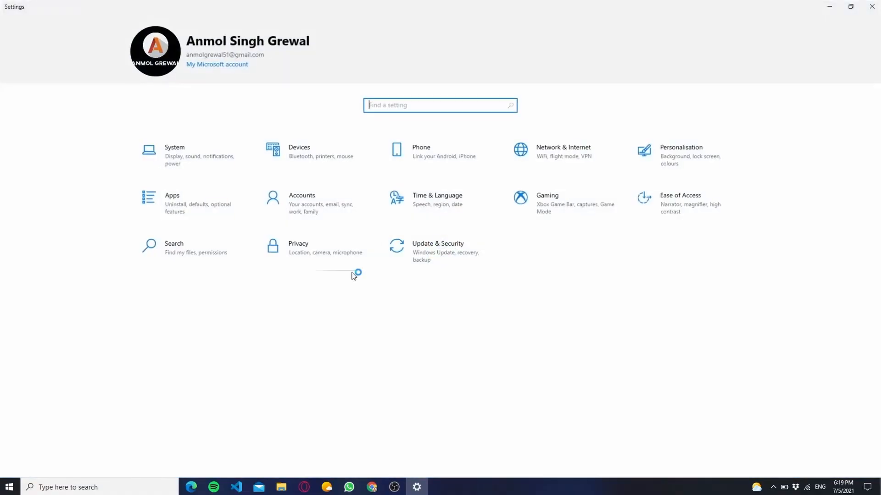
pyautogui.click(404, 259)
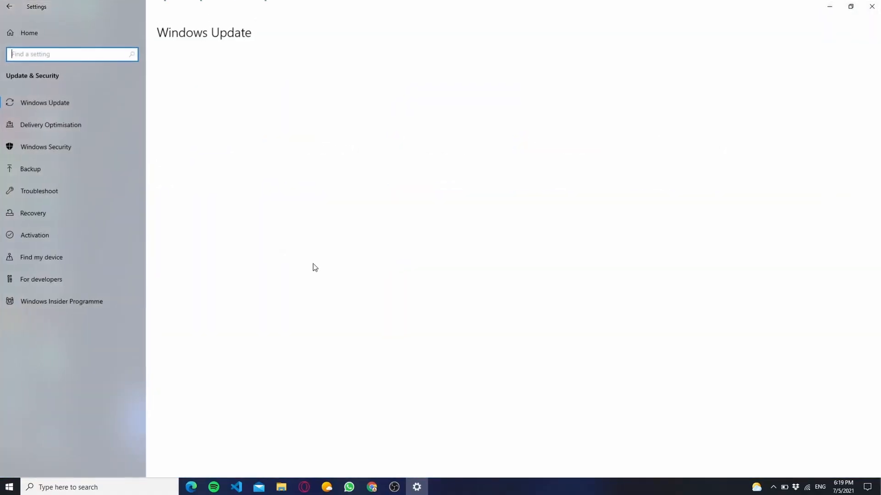
pyautogui.click(82, 303)
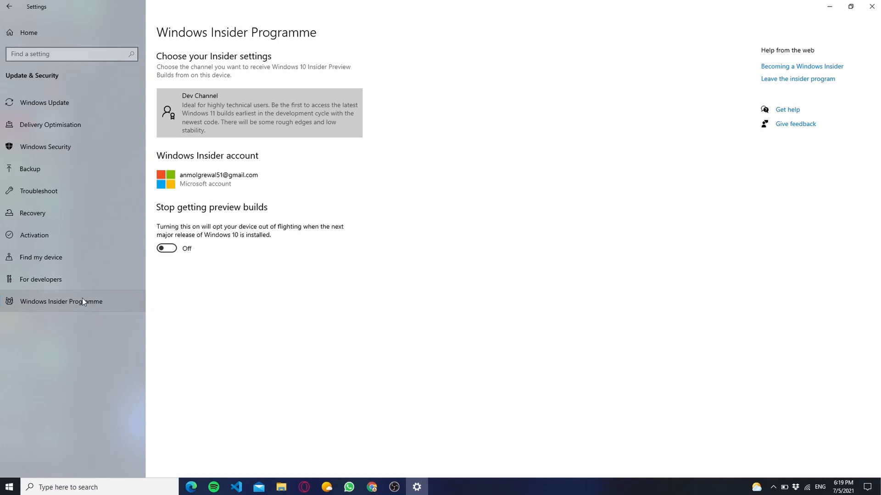
# Check for updates on Windows Update so the Windows 11 Insider Preview 10.0.22000.51 downloads and installs.
pyautogui.click(105, 102)
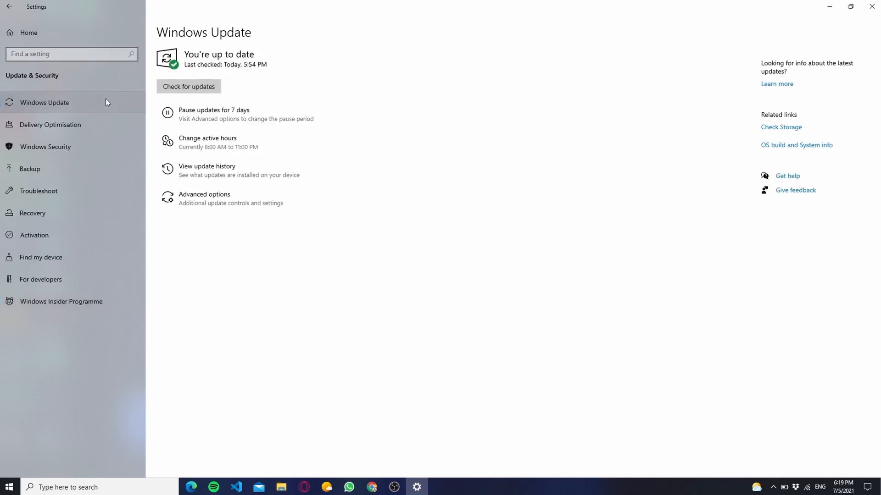
pyautogui.click(170, 86)
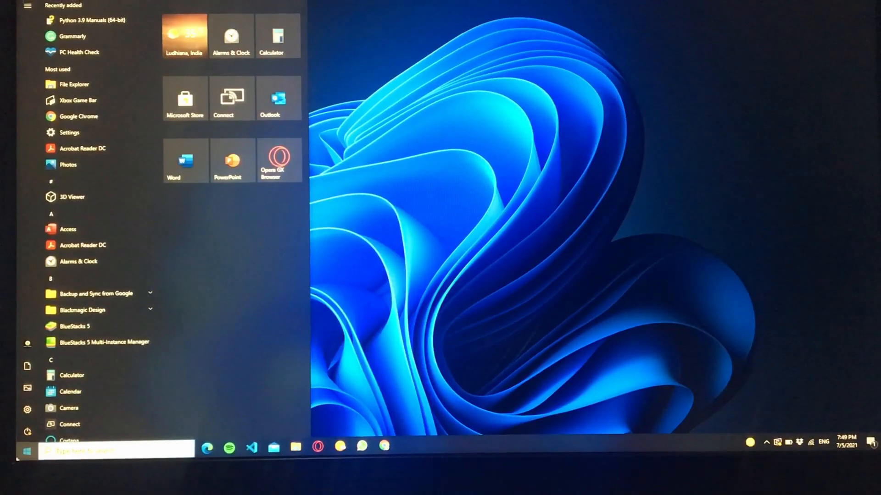
# Choose Update and restart from the Start power options to finish installing the preview.
pyautogui.click(26, 434)
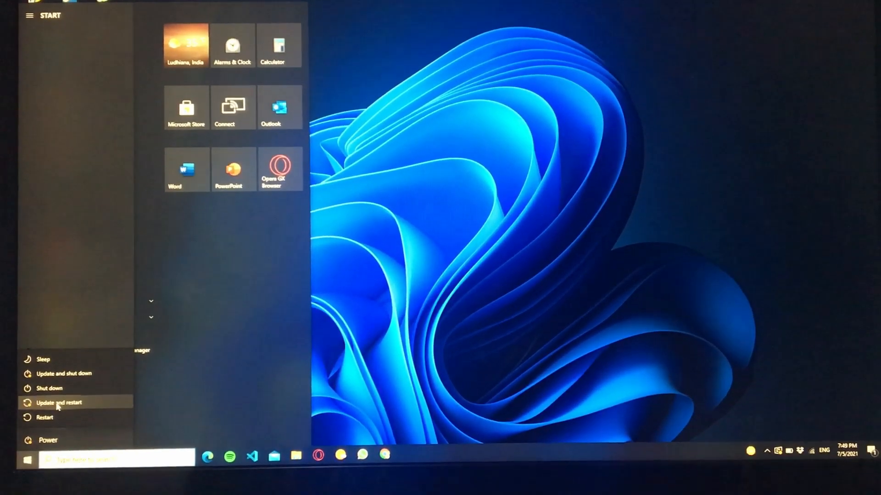
pyautogui.click(58, 400)
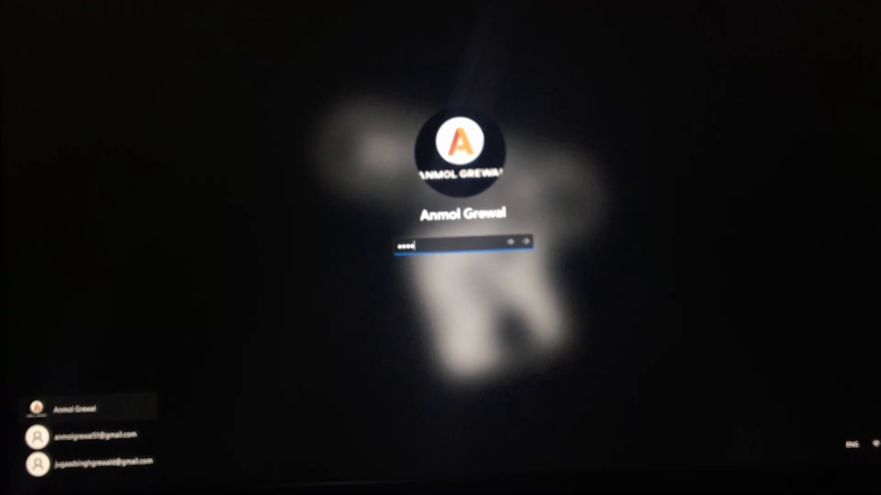
# Sign in to Windows 11, then refresh the desktop via the context menu's Show more options.
pyautogui.press('Return')
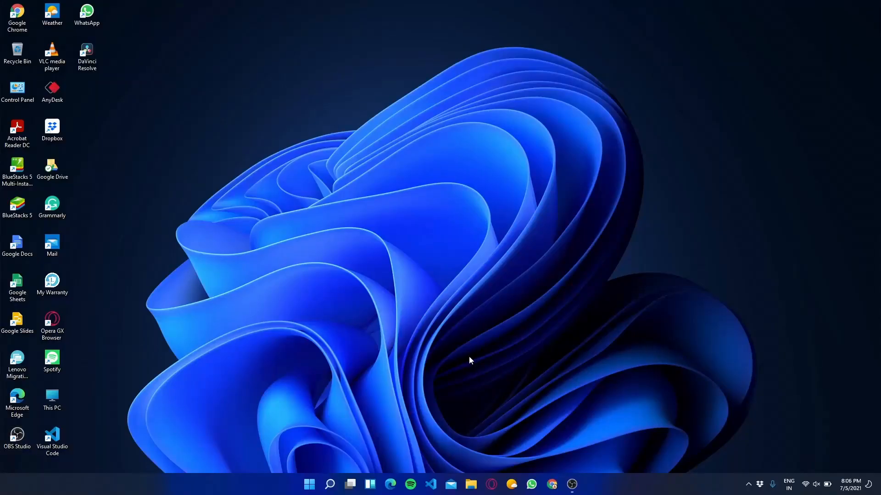
pyautogui.rightClick(439, 299)
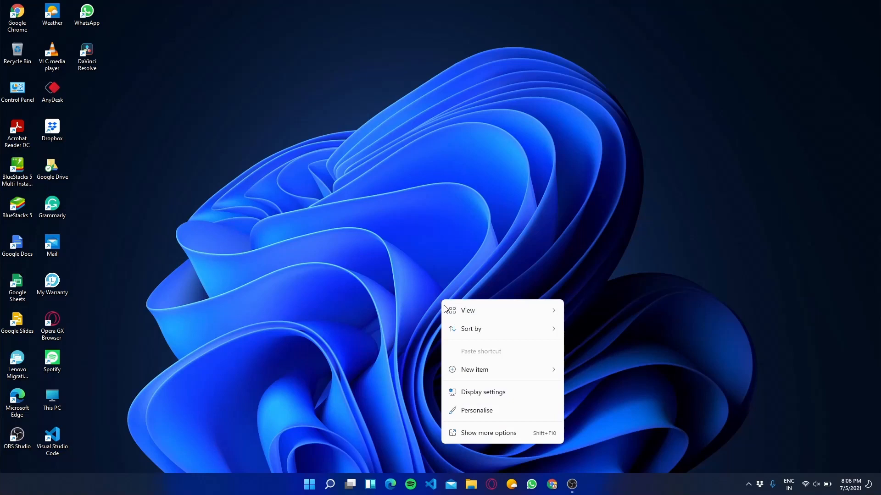
pyautogui.moveTo(475, 369)
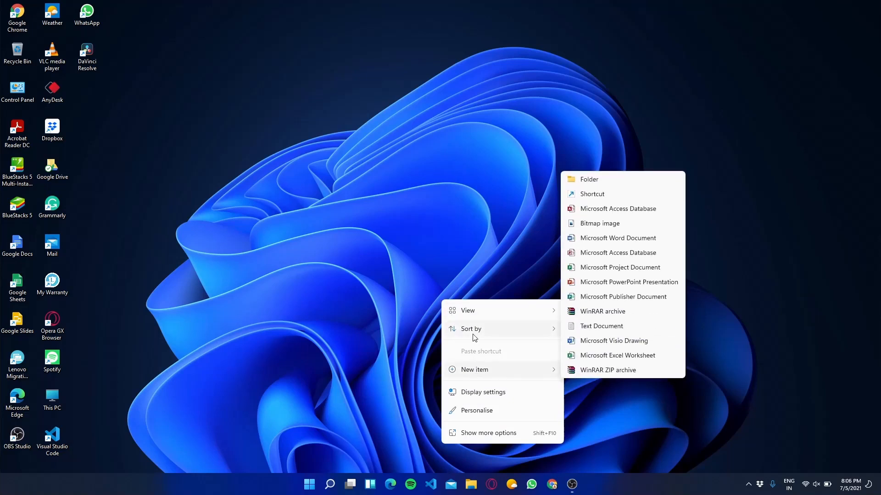
pyautogui.moveTo(471, 329)
pyautogui.click(485, 436)
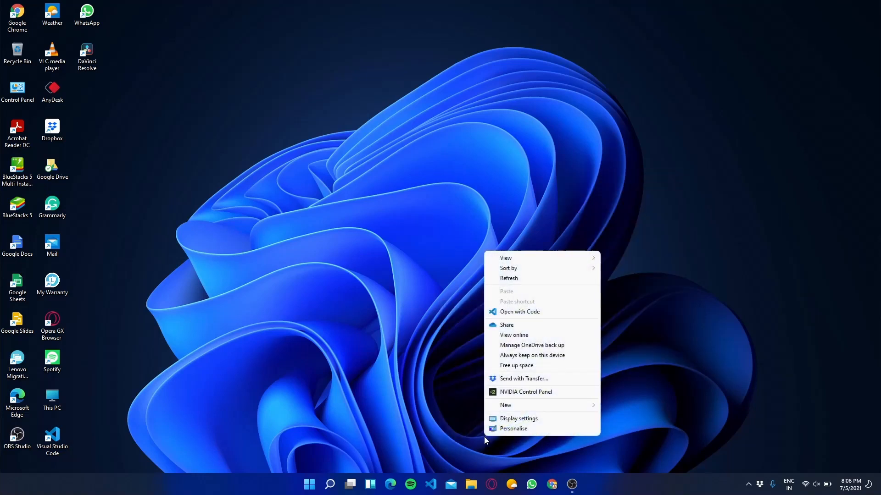
pyautogui.click(524, 278)
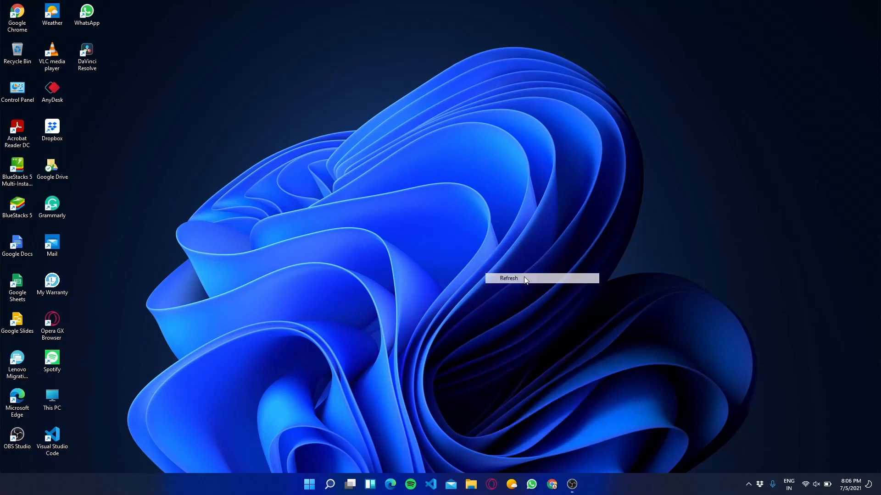
pyautogui.click(309, 485)
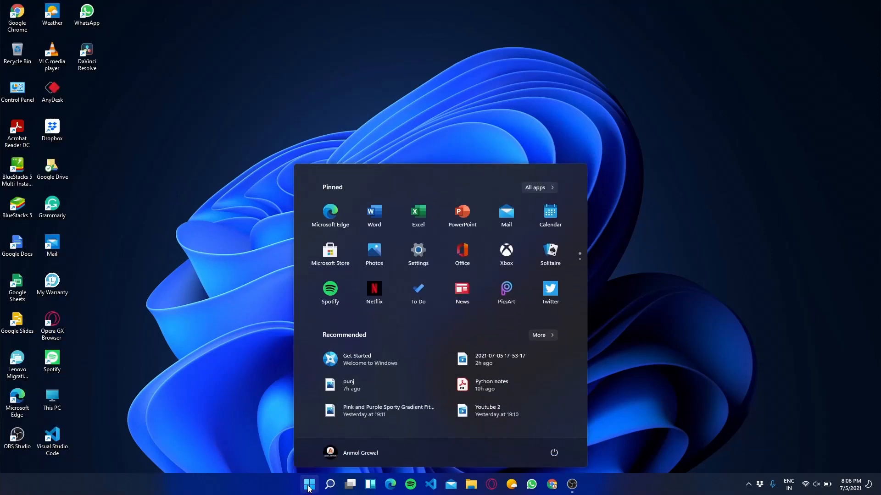
pyautogui.click(309, 485)
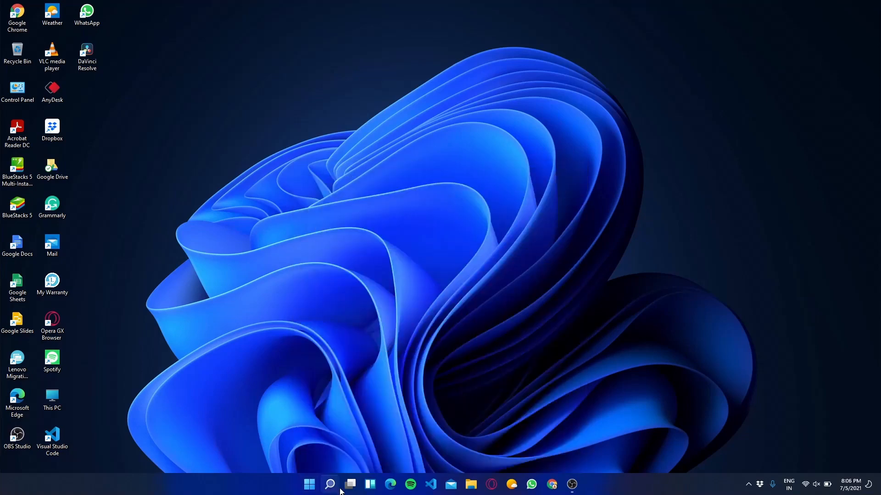
pyautogui.click(331, 485)
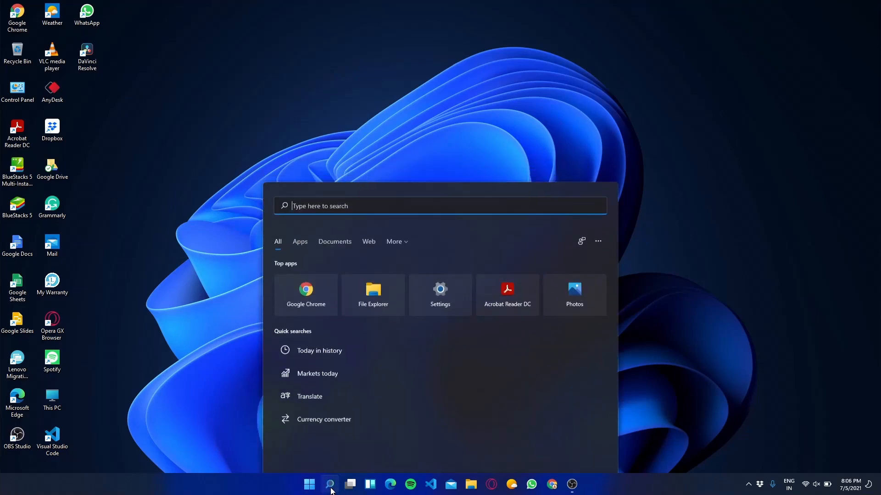
pyautogui.click(331, 485)
pyautogui.click(350, 486)
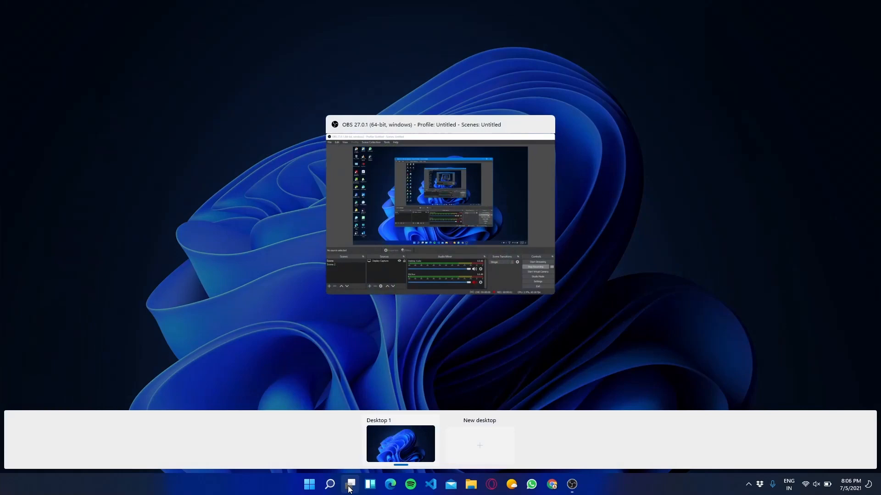
pyautogui.click(351, 486)
pyautogui.click(370, 486)
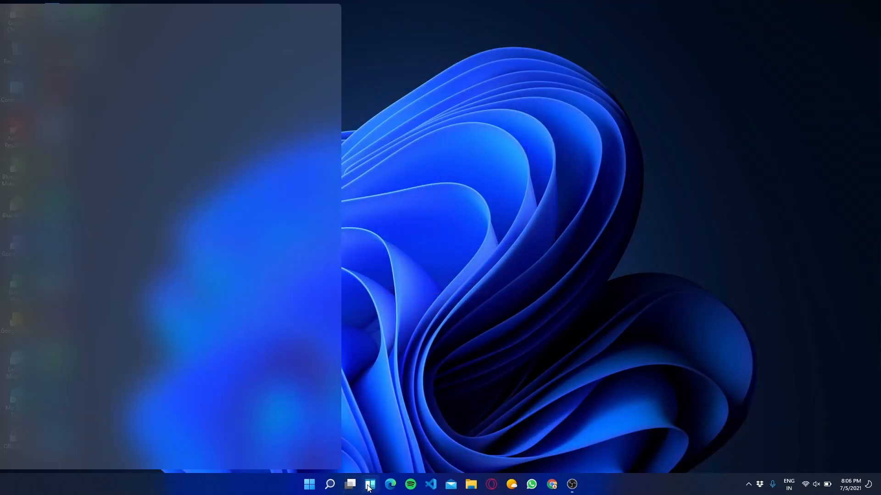
pyautogui.scroll(-3, 268, 374)
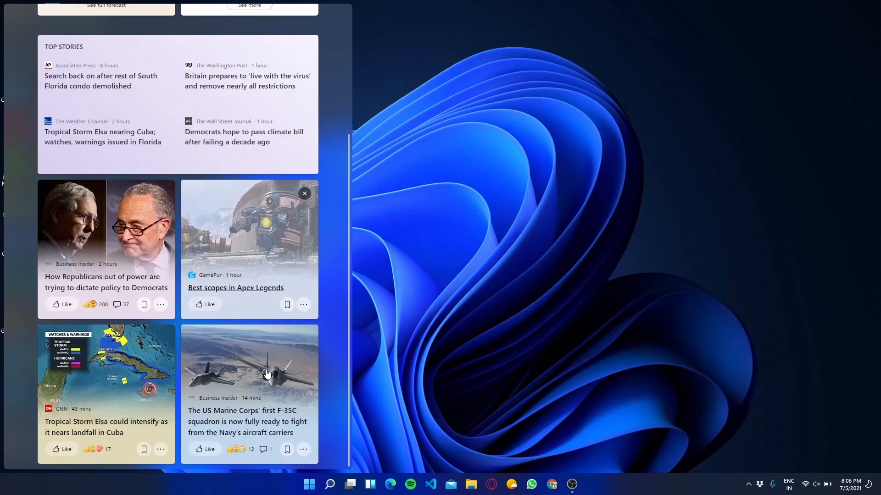
pyautogui.scroll(3, 268, 374)
pyautogui.click(437, 370)
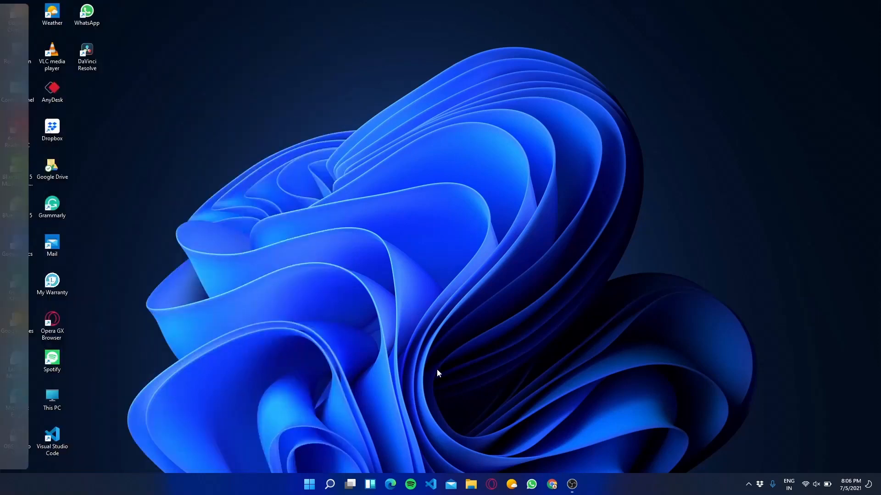
# Show and dismiss the Quick Settings panel, then open the notifications and calendar panel.
pyautogui.click(816, 484)
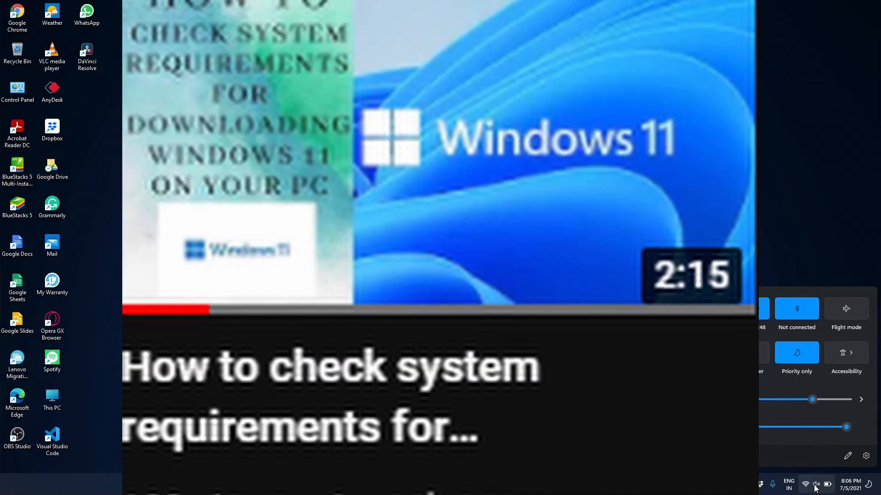
pyautogui.click(828, 485)
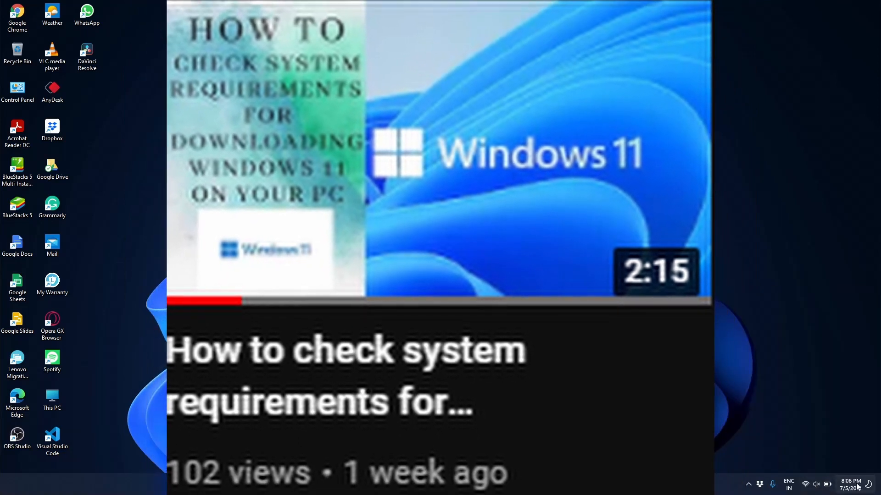
pyautogui.click(853, 486)
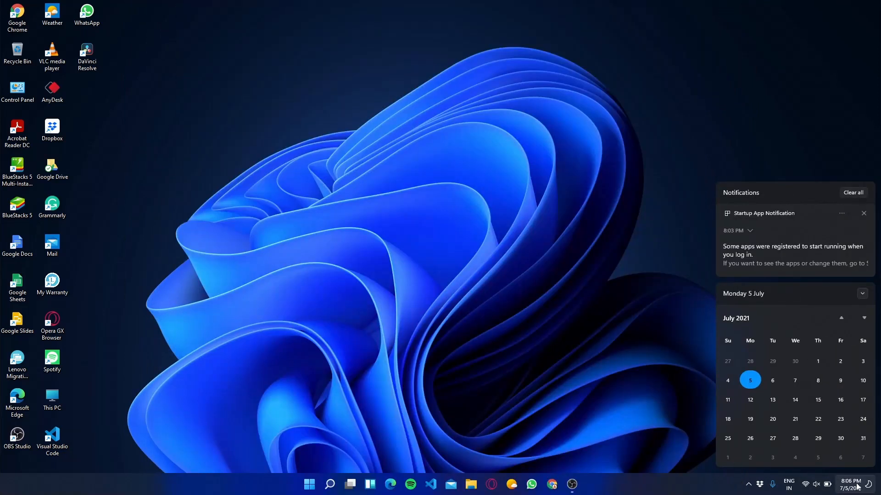